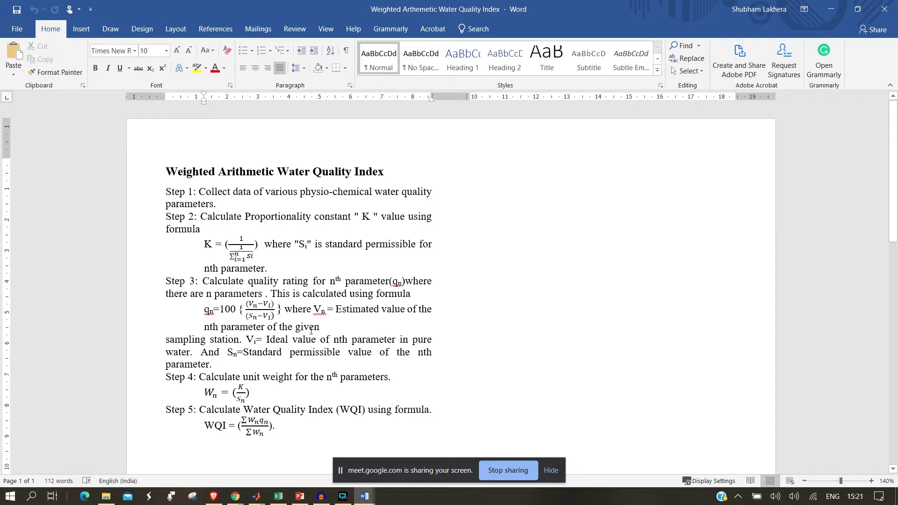
- Glance at the WQI Calculation Sheet workbook, then return to the Word document's Step 4 and Step 2 formulas
{"action": "left_click", "coordinate": [278, 496]}
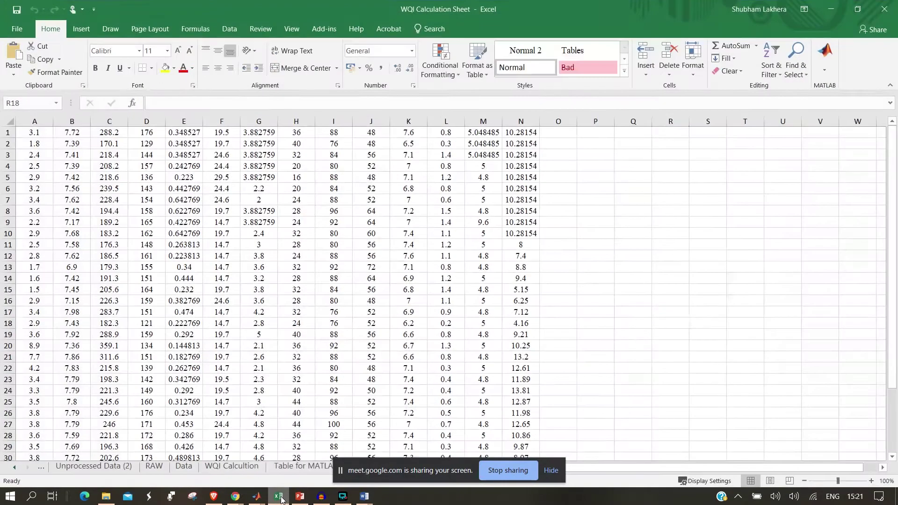
{"action": "left_click", "coordinate": [832, 8]}
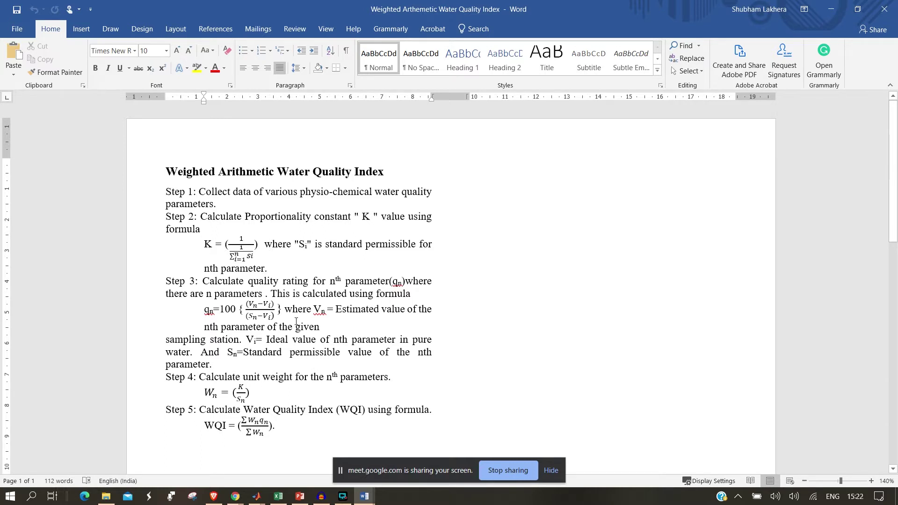
{"action": "left_click", "coordinate": [222, 398]}
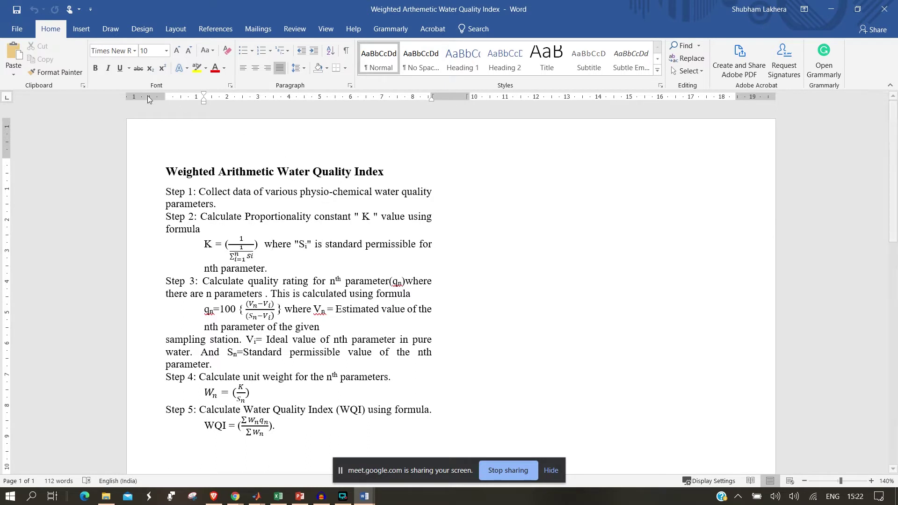
{"action": "left_click", "coordinate": [581, 297]}
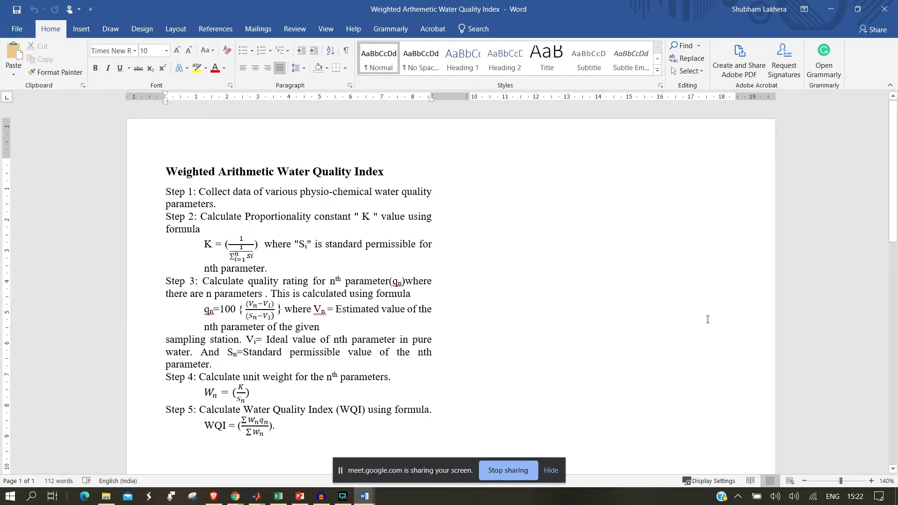
- Close the Weighted Arthemetic Water Quality Index document and restore the WQI Calculation Sheet workbook
{"action": "left_click", "coordinate": [884, 9]}
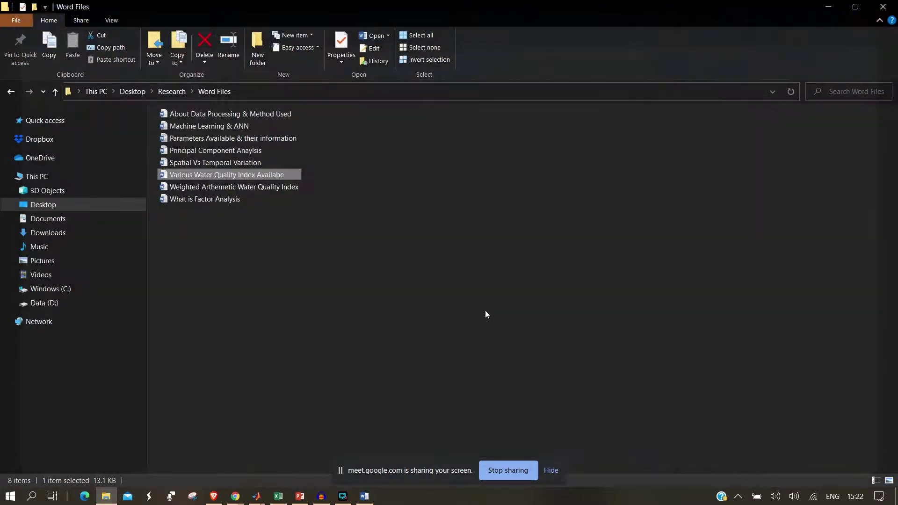
{"action": "left_click", "coordinate": [201, 416]}
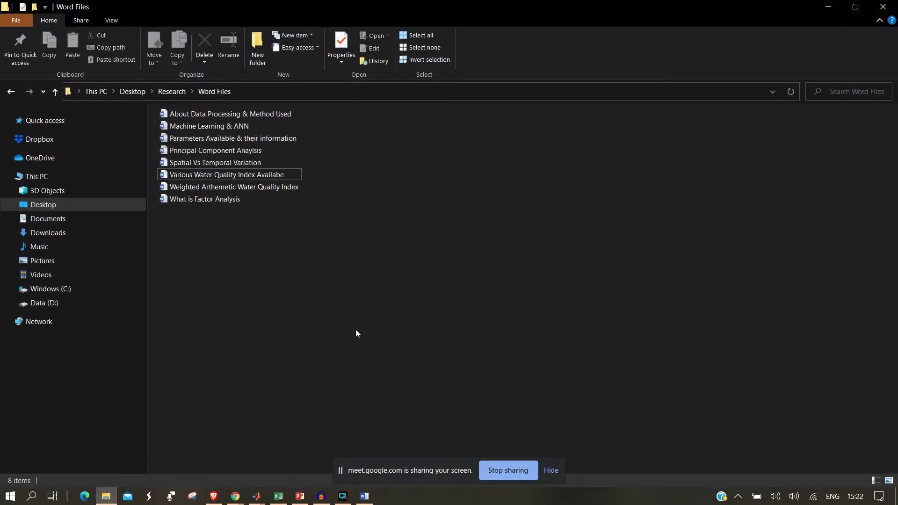
{"action": "mouse_move", "coordinate": [367, 501]}
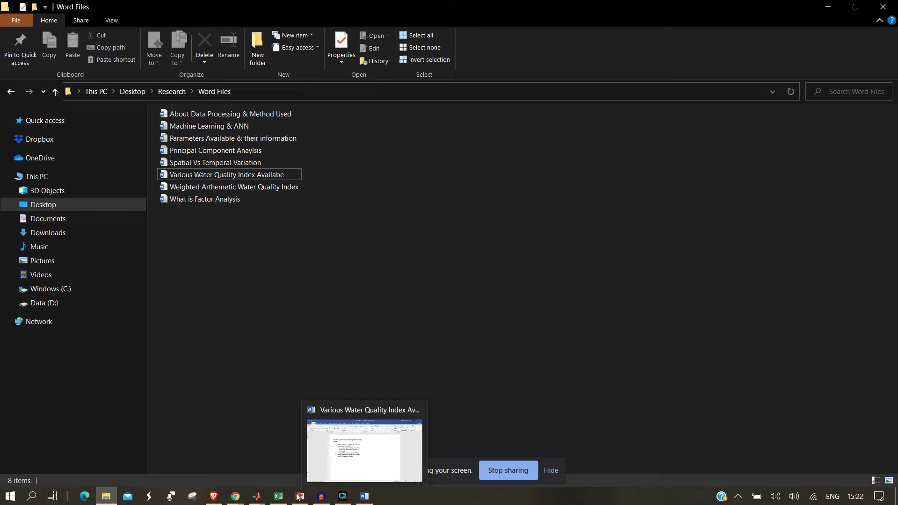
{"action": "left_click", "coordinate": [279, 497]}
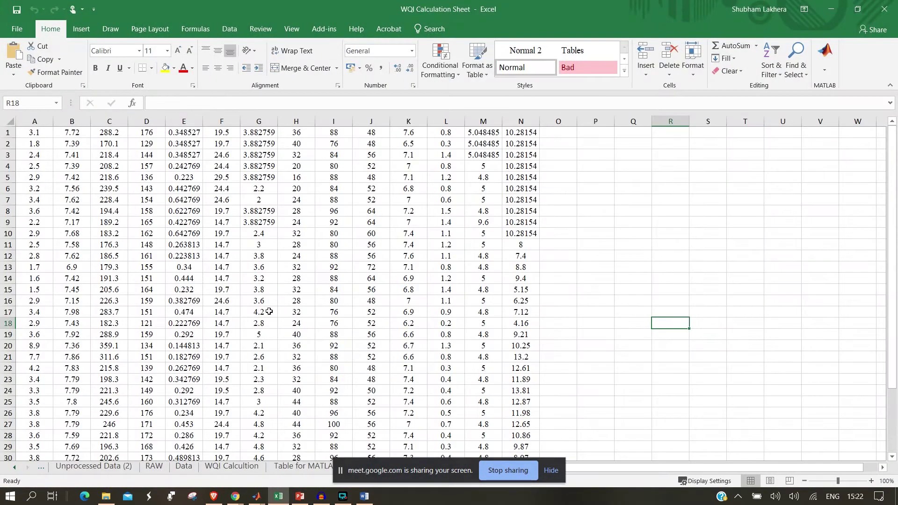
- Switch from Unprocessed Data (2) to the Unprocessed Data sheet
{"action": "left_click", "coordinate": [550, 473]}
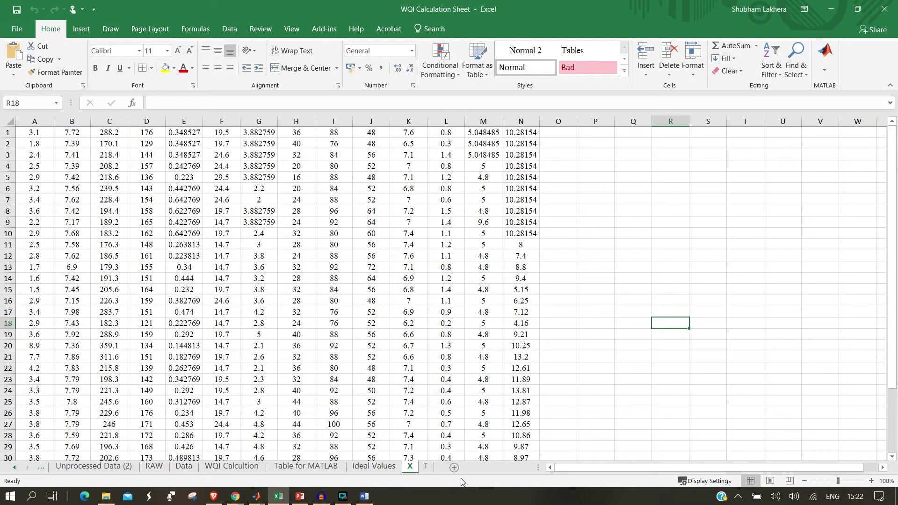
{"action": "left_click", "coordinate": [121, 468]}
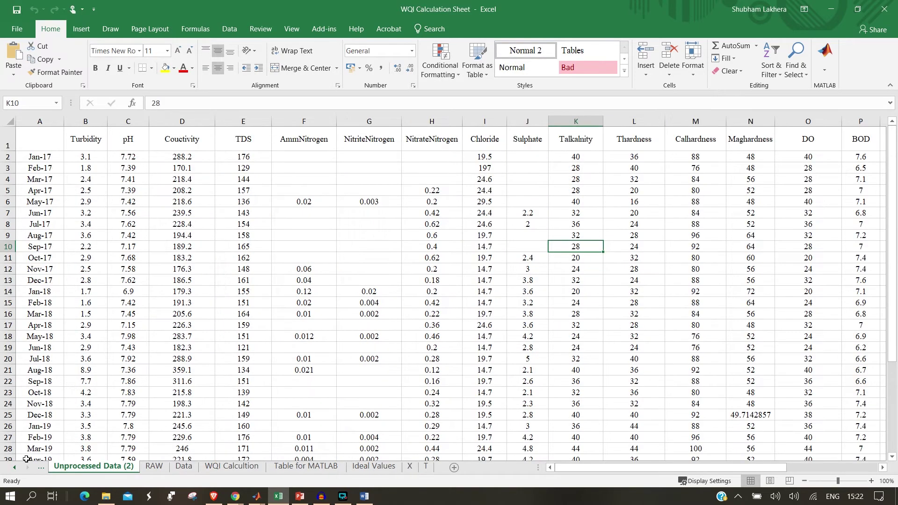
{"action": "left_click", "coordinate": [14, 467]}
{"action": "left_click", "coordinate": [87, 467]}
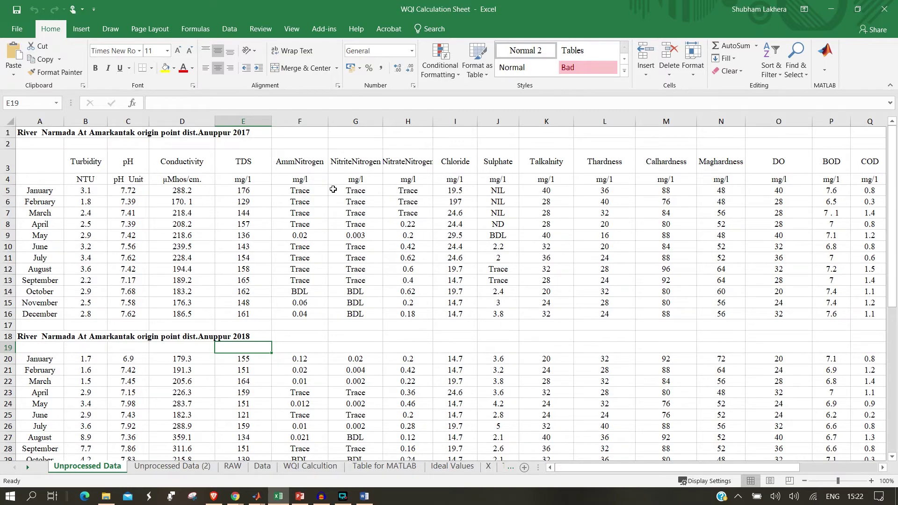
- Review the 2017 title in A1 and the 2018 title in A18
{"action": "left_click", "coordinate": [72, 130]}
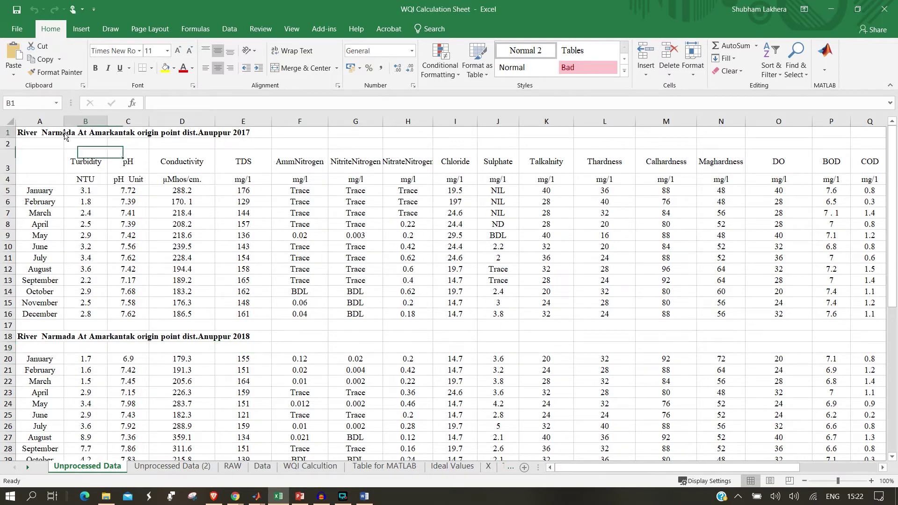
{"action": "left_click", "coordinate": [36, 130]}
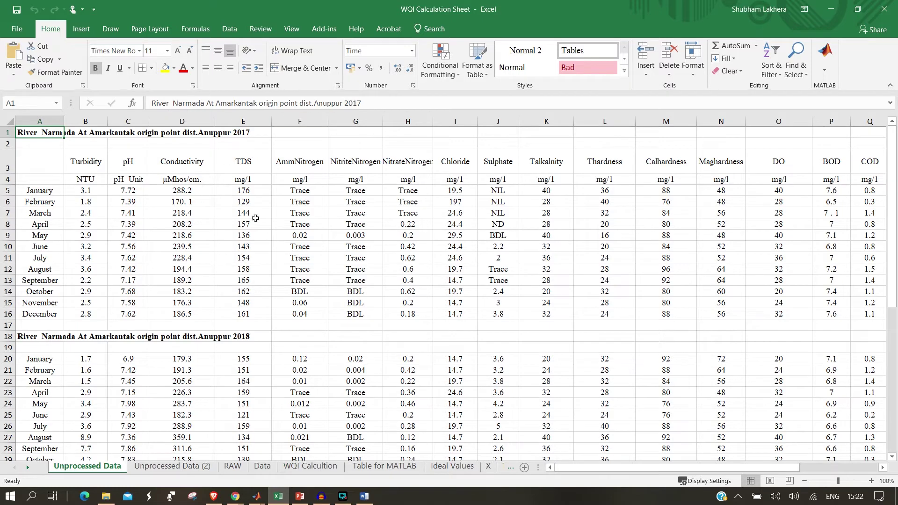
{"action": "left_click", "coordinate": [364, 103]}
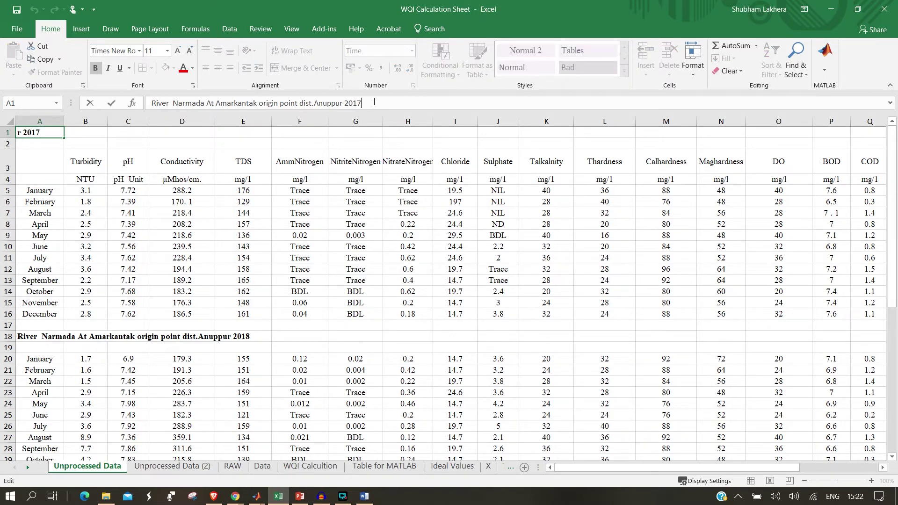
{"action": "left_click", "coordinate": [29, 338]}
{"action": "scroll", "coordinate": [38, 304], "scroll_direction": "down", "scroll_amount": 3}
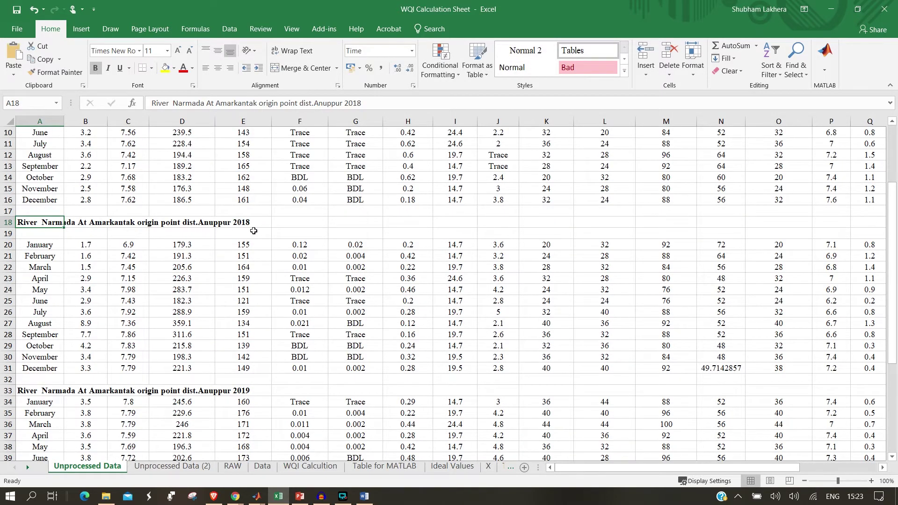
{"action": "scroll", "coordinate": [255, 224], "scroll_direction": "up", "scroll_amount": 3}
- Bold row 3, the Turbidity-through-COD parameter headers
{"action": "left_click", "coordinate": [68, 166]}
{"action": "left_click", "coordinate": [8, 161]}
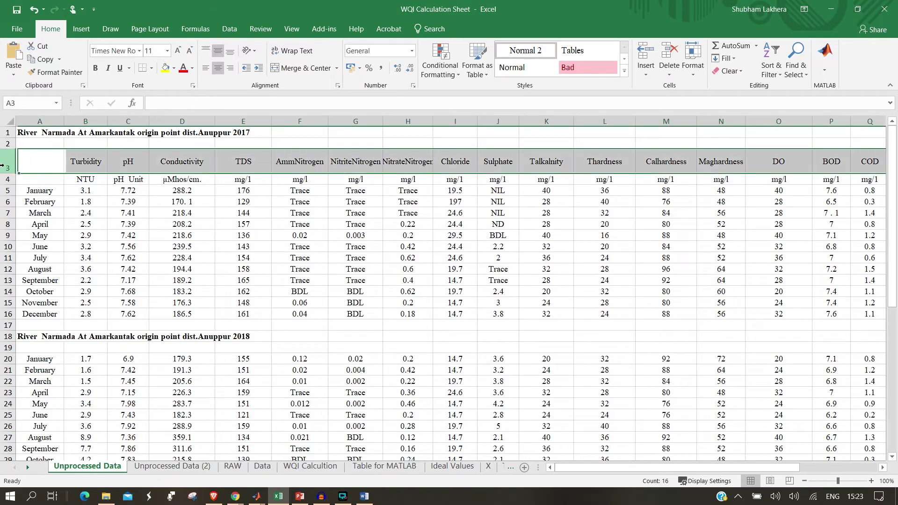
{"action": "key", "text": "ctrl+b"}
{"action": "left_click", "coordinate": [103, 170]}
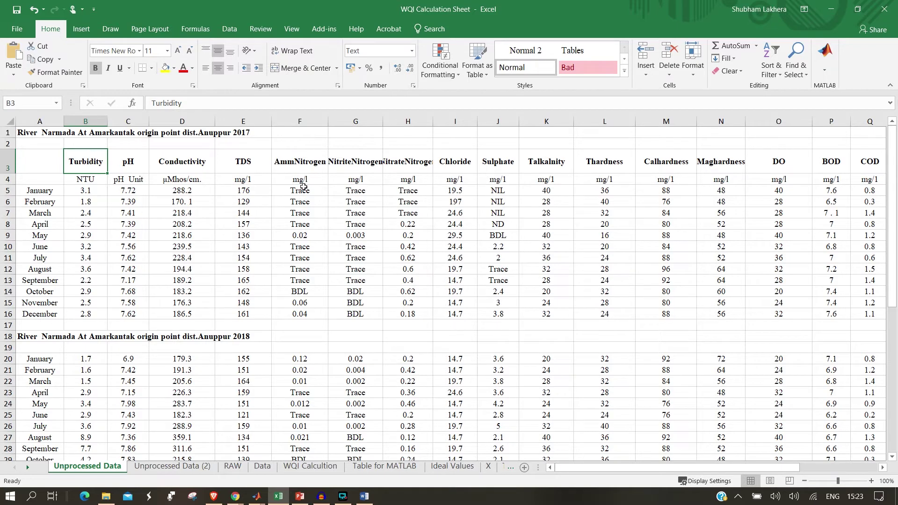
{"action": "mouse_move", "coordinate": [613, 467]}
{"action": "left_mouse_down"}
{"action": "mouse_move", "coordinate": [657, 469]}
{"action": "mouse_move", "coordinate": [503, 459]}
{"action": "mouse_move", "coordinate": [638, 449]}
{"action": "mouse_move", "coordinate": [608, 452]}
{"action": "left_mouse_up"}
{"action": "left_click", "coordinate": [7, 179]}
{"action": "left_click", "coordinate": [112, 247]}
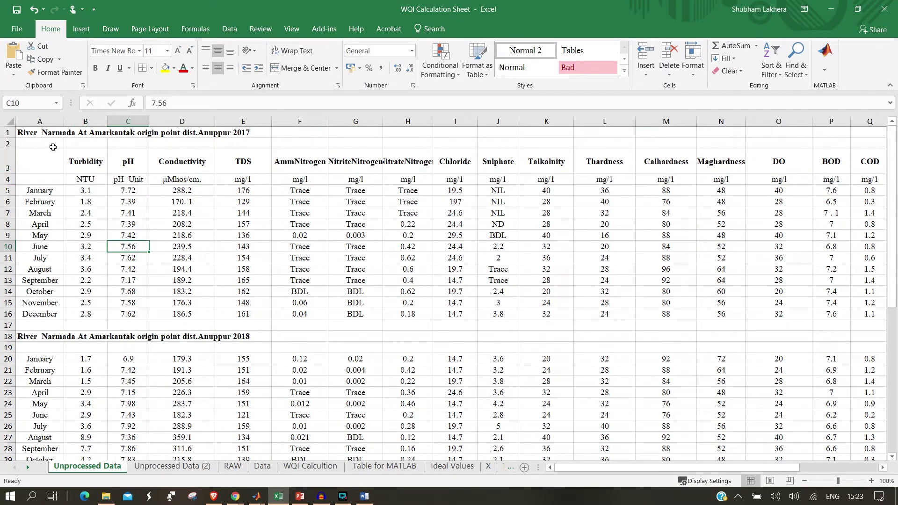
{"action": "left_click", "coordinate": [40, 121]}
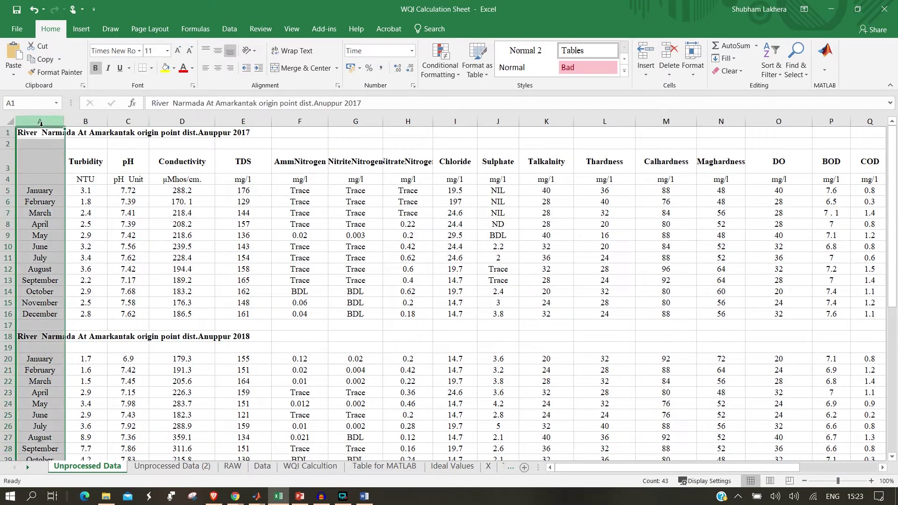
{"action": "left_click", "coordinate": [44, 195]}
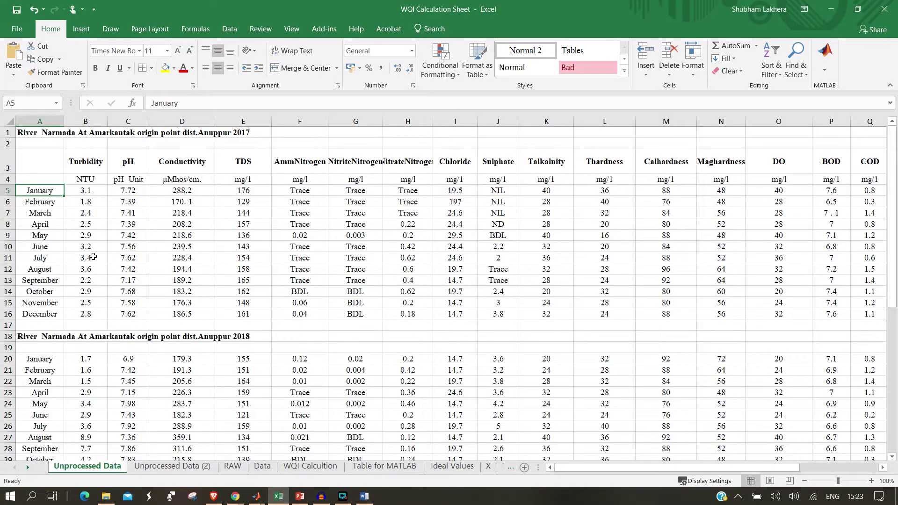
{"action": "scroll", "coordinate": [121, 255], "scroll_direction": "down", "scroll_amount": 2}
{"action": "scroll", "coordinate": [139, 203], "scroll_direction": "up", "scroll_amount": 2}
{"action": "left_click", "coordinate": [26, 132]}
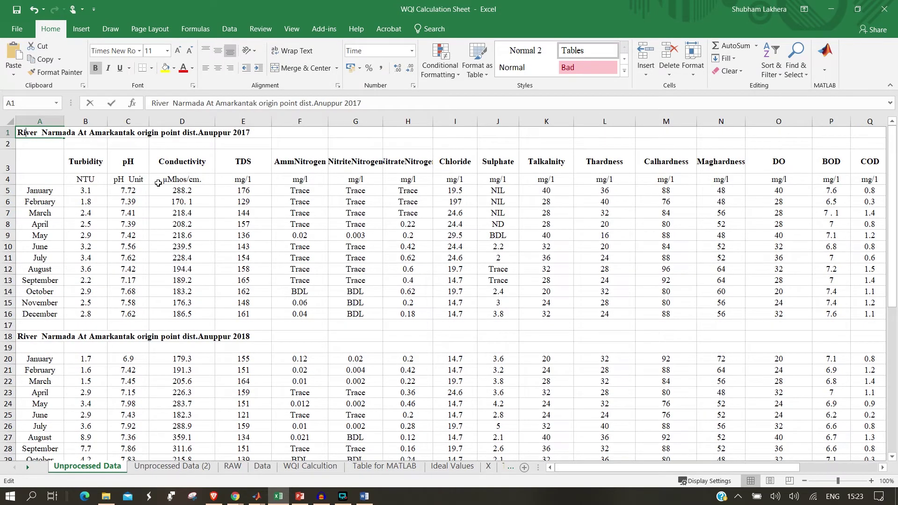
{"action": "left_click", "coordinate": [402, 225]}
{"action": "scroll", "coordinate": [177, 214], "scroll_direction": "down", "scroll_amount": 3}
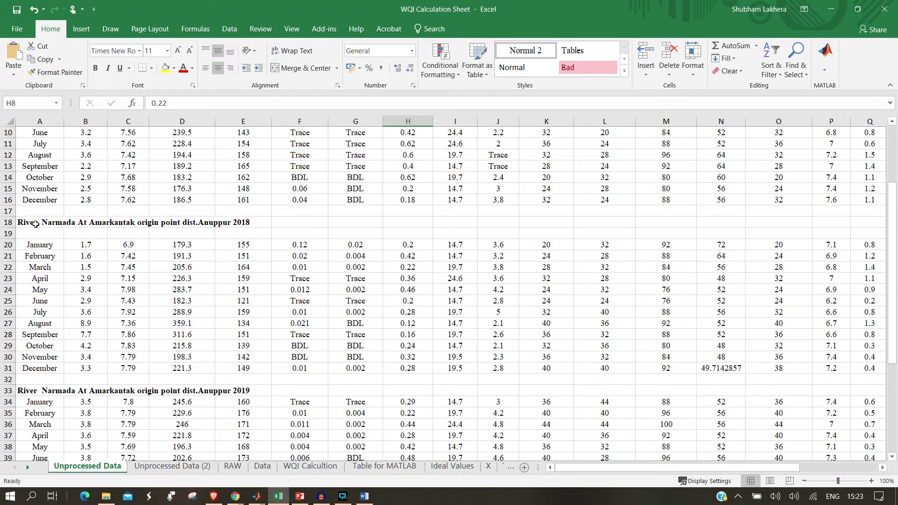
{"action": "left_click", "coordinate": [35, 224]}
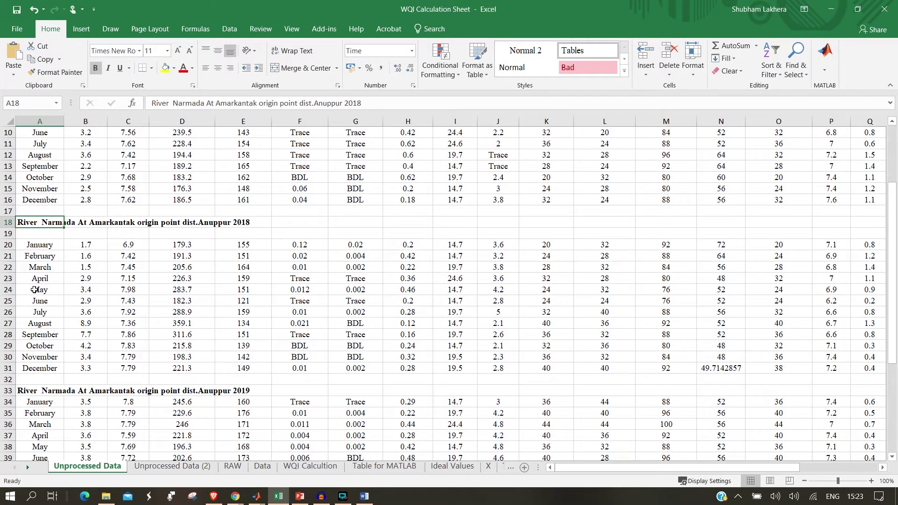
{"action": "scroll", "coordinate": [162, 280], "scroll_direction": "up", "scroll_amount": 3}
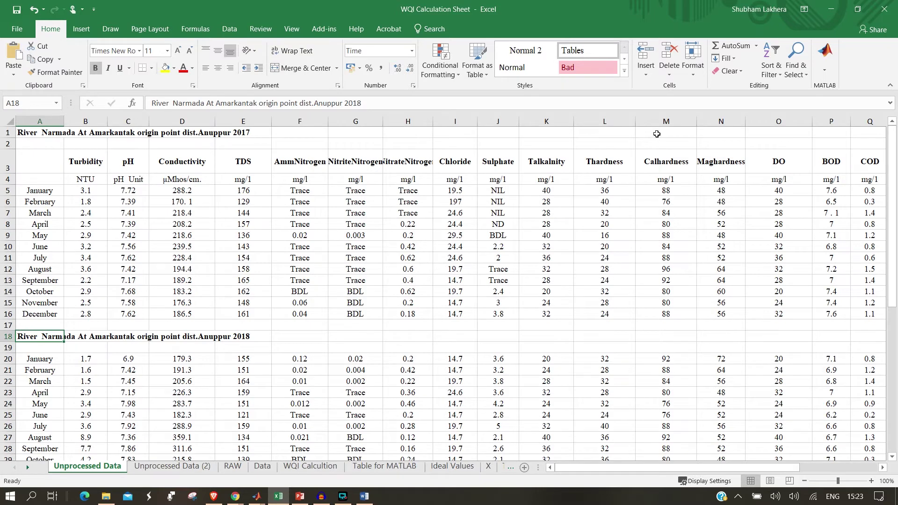
{"action": "scroll", "coordinate": [500, 269], "scroll_direction": "down", "scroll_amount": 4}
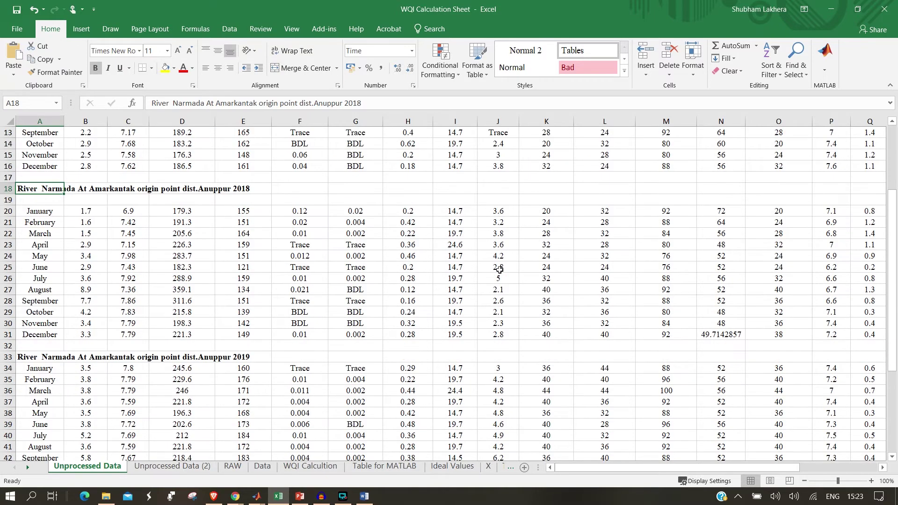
{"action": "left_click", "coordinate": [55, 215]}
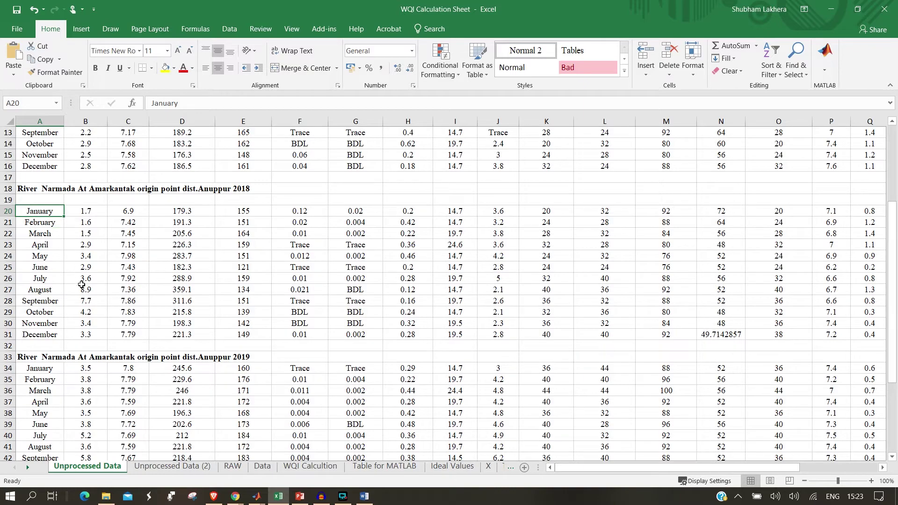
{"action": "scroll", "coordinate": [81, 284], "scroll_direction": "down", "scroll_amount": 3}
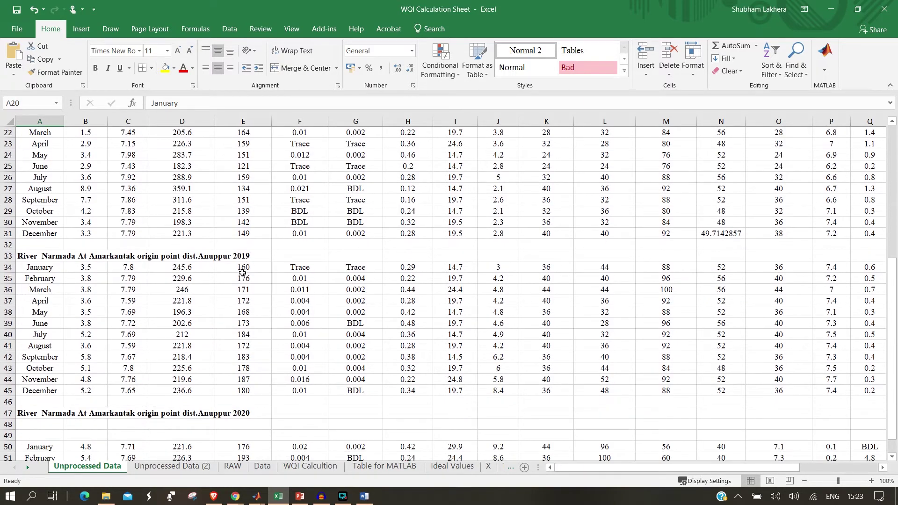
{"action": "scroll", "coordinate": [249, 271], "scroll_direction": "down", "scroll_amount": 3}
{"action": "scroll", "coordinate": [243, 335], "scroll_direction": "up", "scroll_amount": 9}
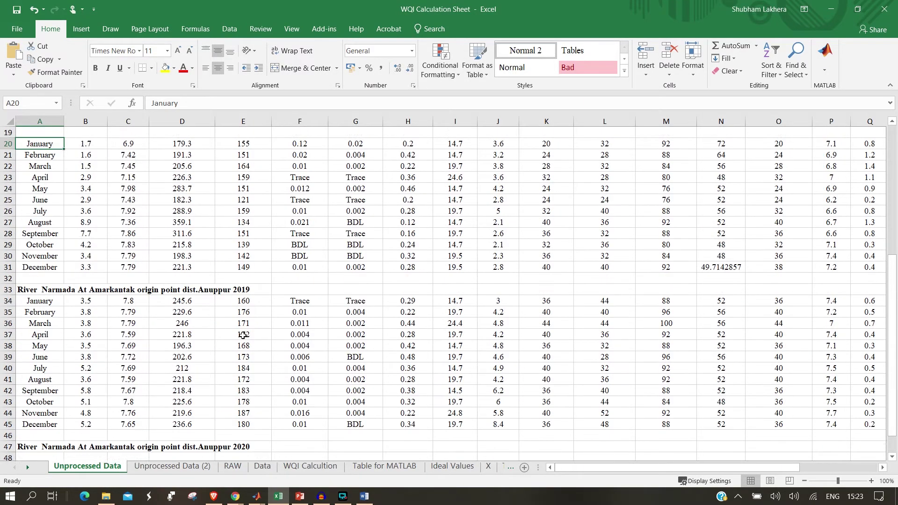
{"action": "scroll", "coordinate": [222, 290], "scroll_direction": "up", "scroll_amount": 1}
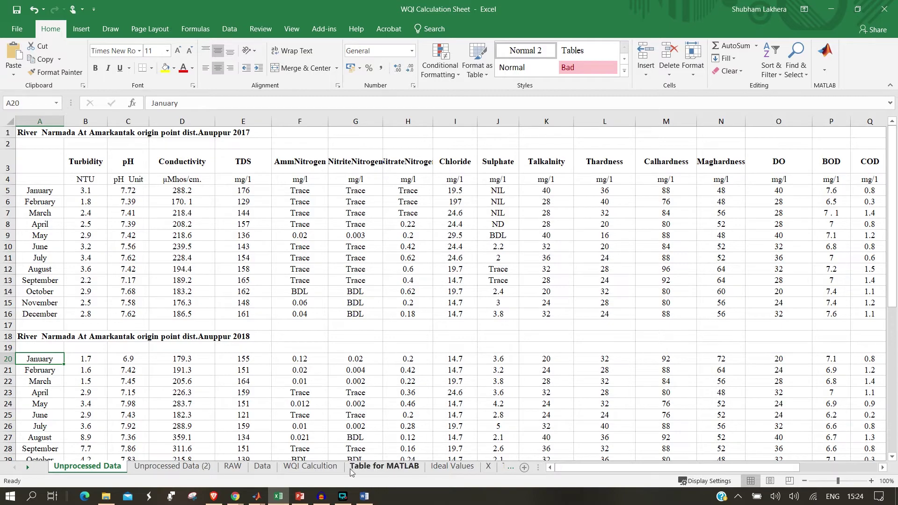
- Open the WQI Calcultion sheet, select the WQI heading in U2, and scroll across the Qn/WnQn columns
{"action": "left_click", "coordinate": [311, 466]}
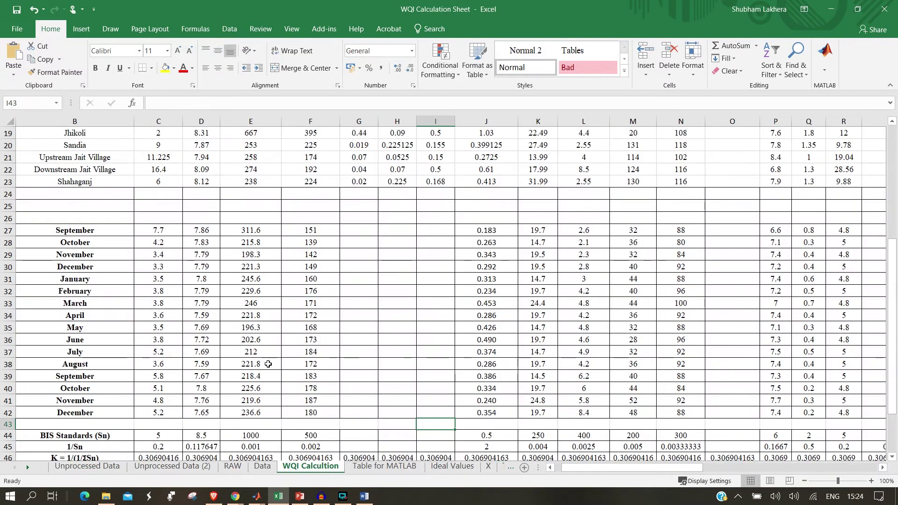
{"action": "left_click_drag", "start_coordinate": [597, 474], "coordinate": [662, 473]}
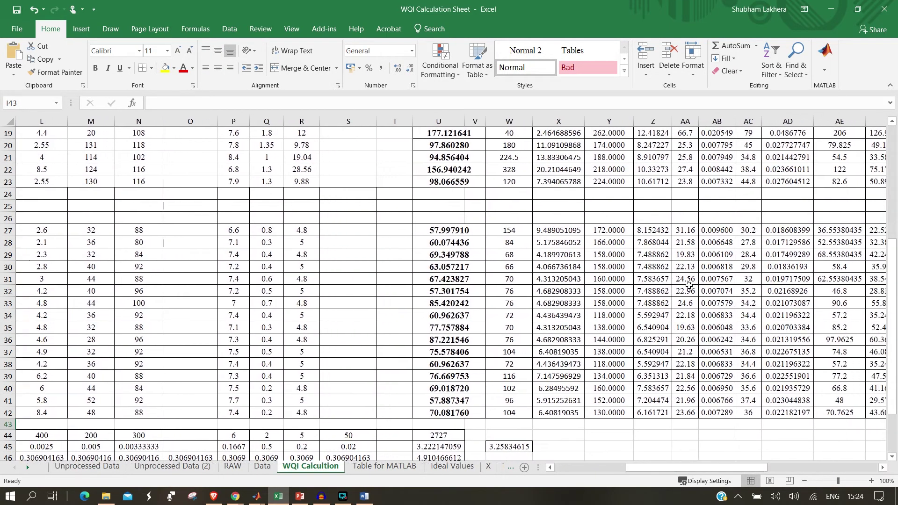
{"action": "scroll", "coordinate": [459, 234], "scroll_direction": "up", "scroll_amount": 6}
{"action": "left_click", "coordinate": [459, 190]}
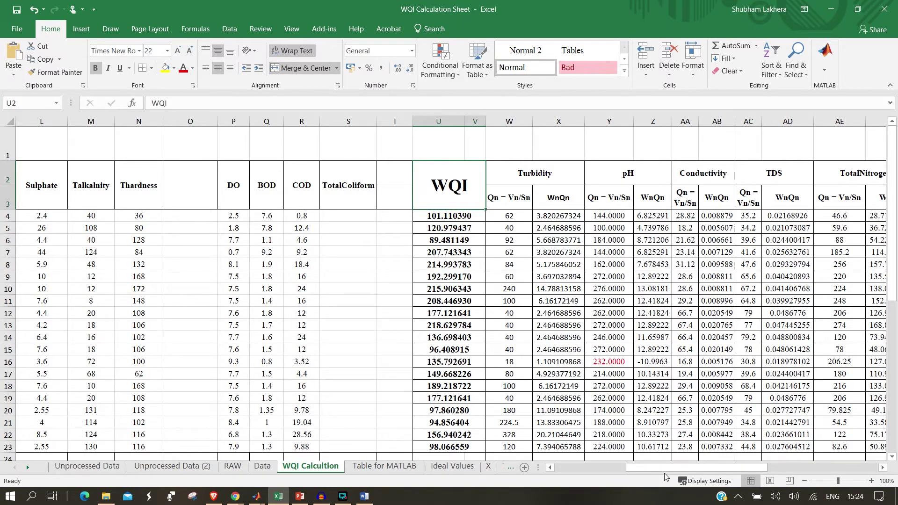
{"action": "left_click_drag", "start_coordinate": [657, 471], "coordinate": [581, 470]}
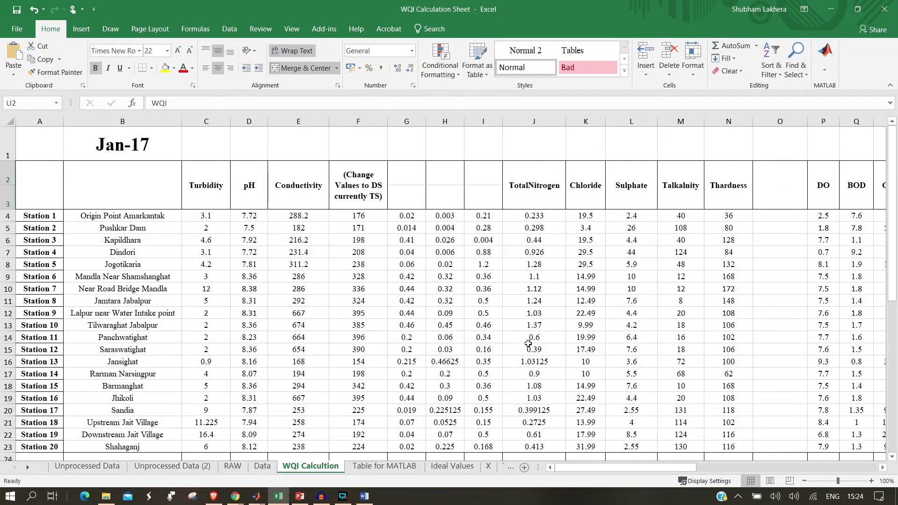
{"action": "left_click_drag", "start_coordinate": [614, 467], "coordinate": [660, 469]}
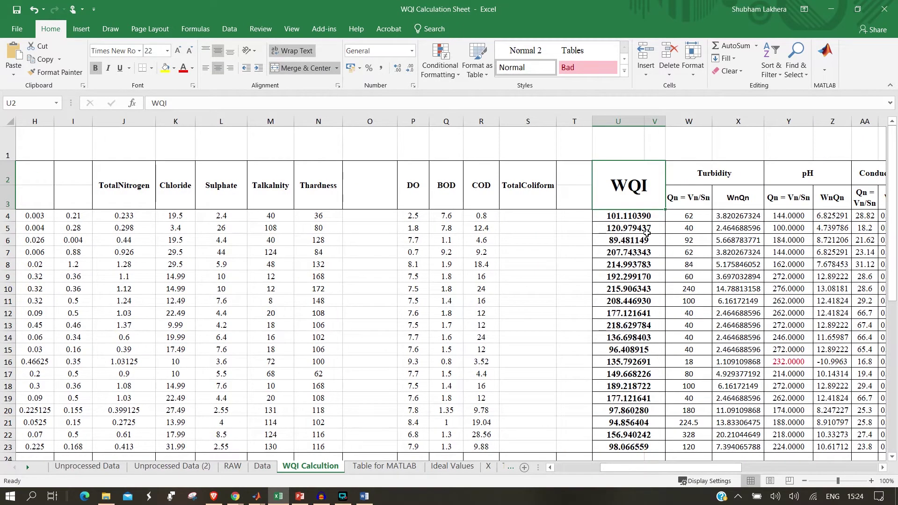